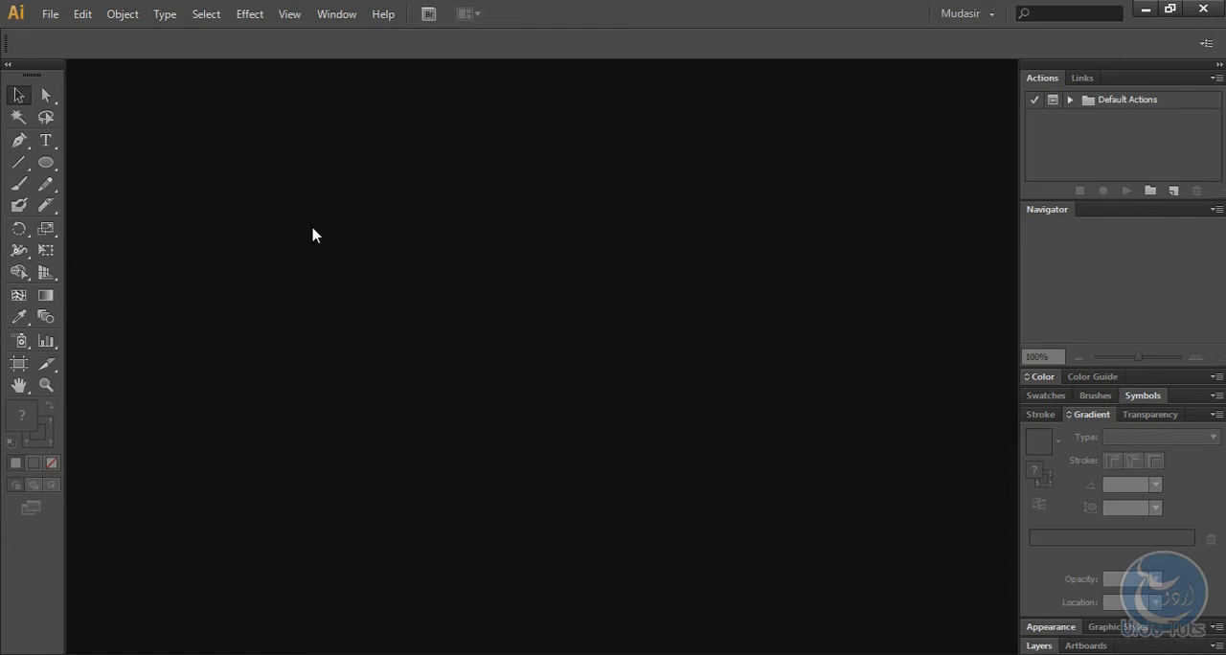
# Step: Create a new blank document, accepting the offered document settings
pyautogui.click(52, 14)
pyautogui.click(80, 36)
pyautogui.click(618, 462)
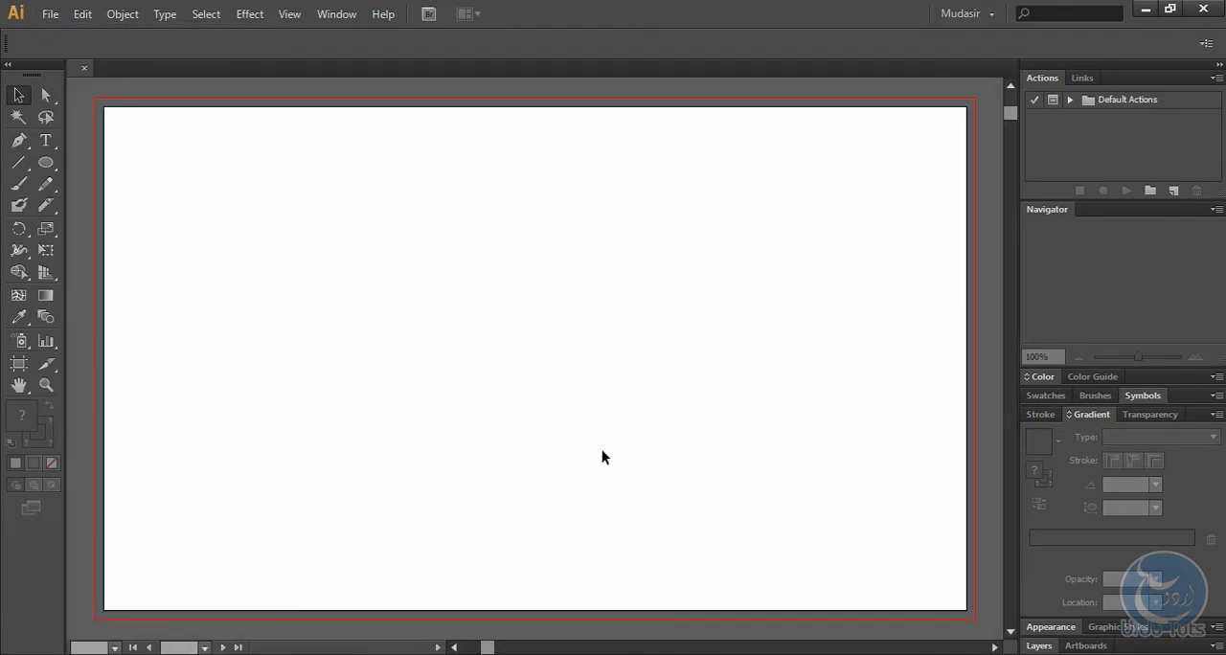
# Step: Draw an open wavy path of three arcs across the artboard with the Pen tool, using four anchor points
pyautogui.click(19, 141)
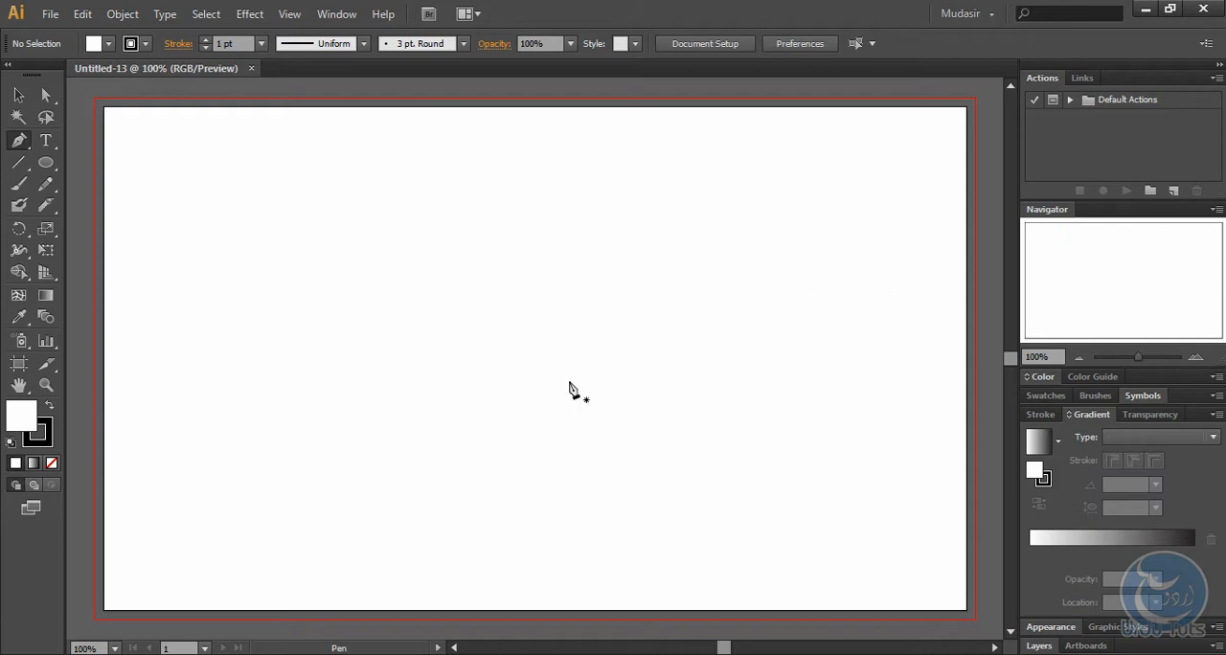
pyautogui.click(158, 326)
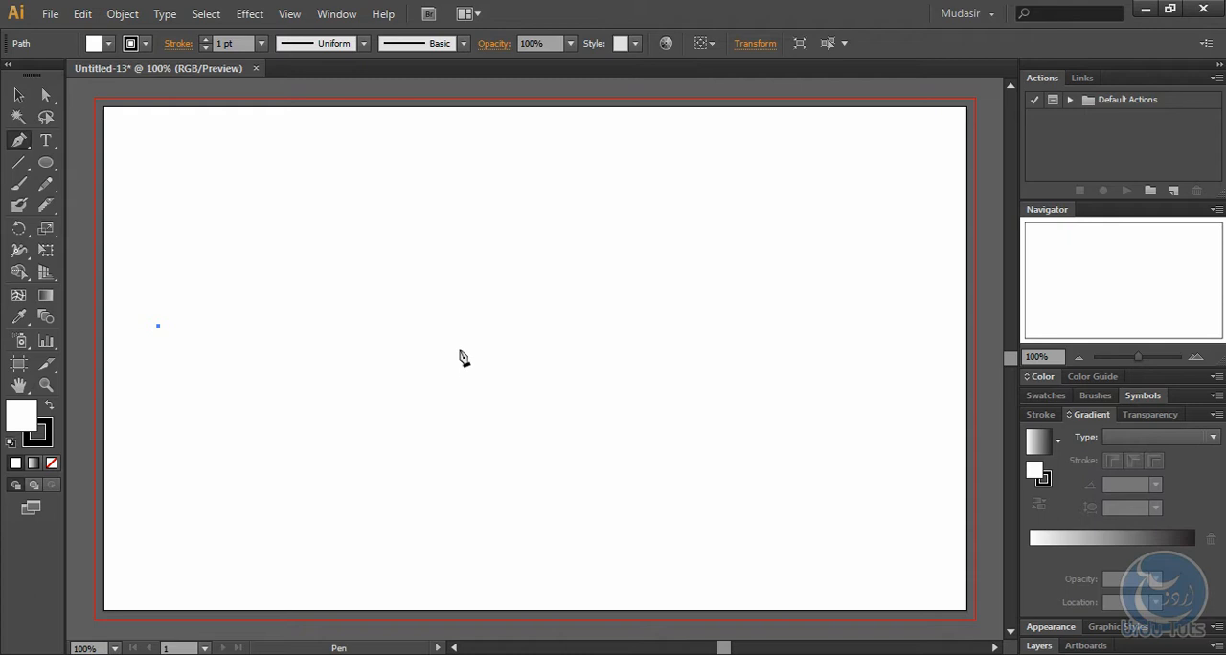
pyautogui.moveTo(473, 364); pyautogui.dragTo(626, 509)
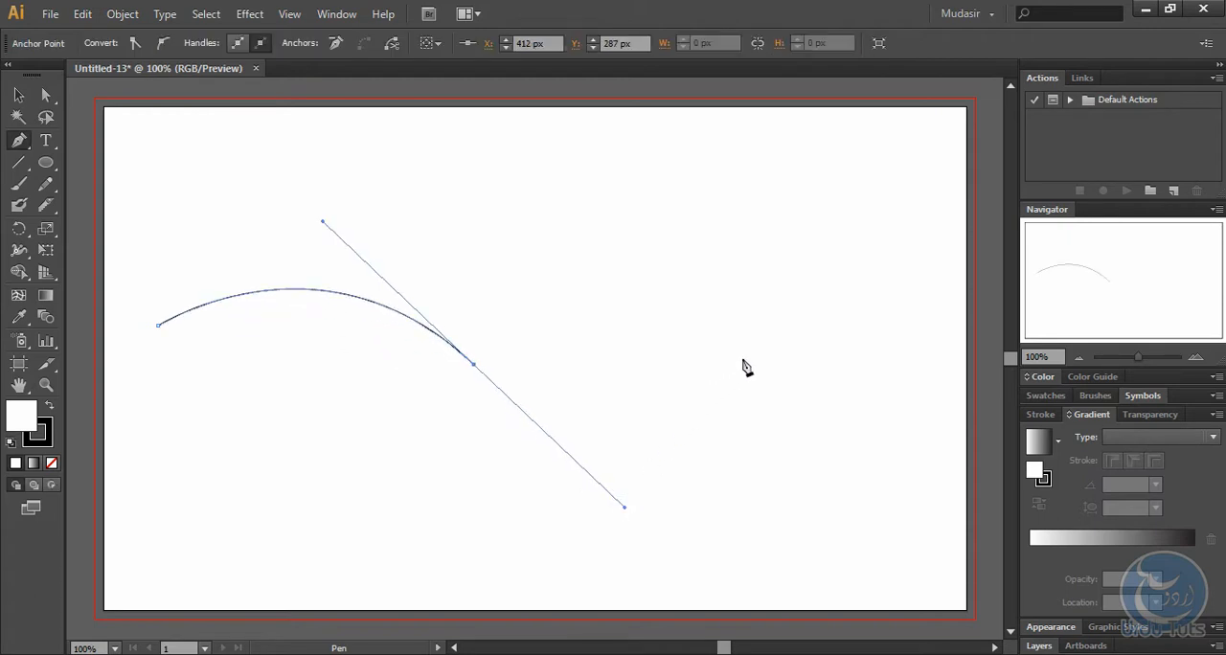
pyautogui.click(776, 341)
pyautogui.moveTo(939, 404); pyautogui.dragTo(884, 577)
# Step: Select the wavy path with the Selection tool, first with a marquee and again directly on its line after deselecting it
pyautogui.click(18, 95)
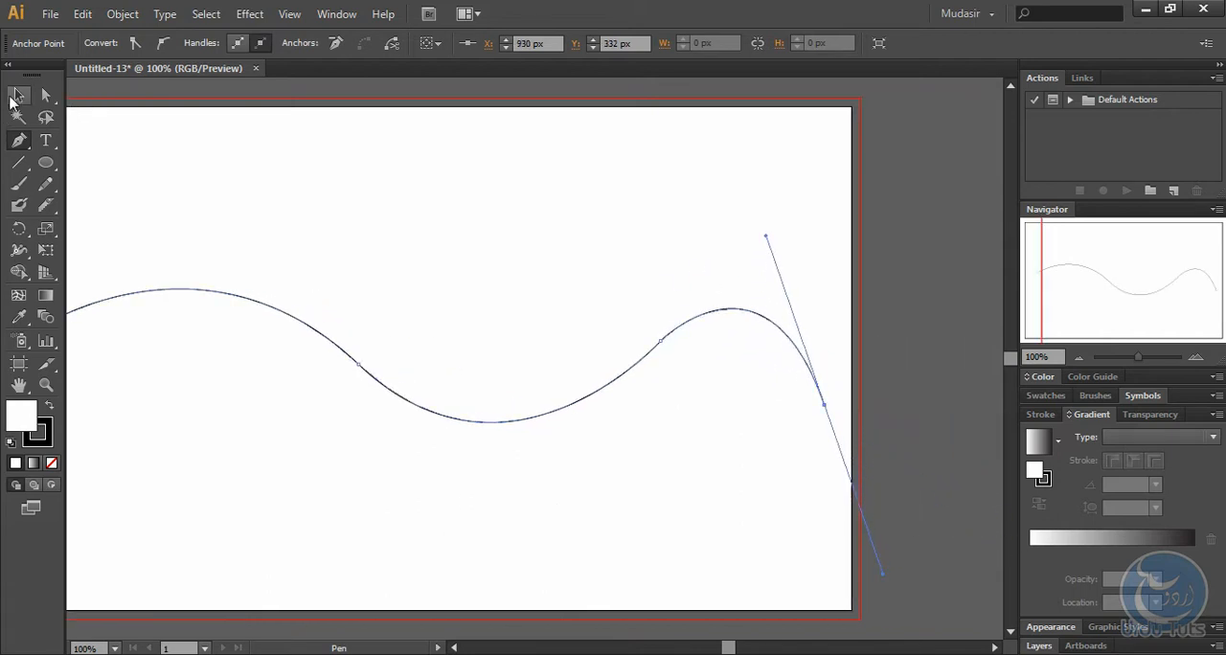
pyautogui.click(432, 232)
pyautogui.press('space')
pyautogui.moveTo(424, 227); pyautogui.dragTo(516, 216)
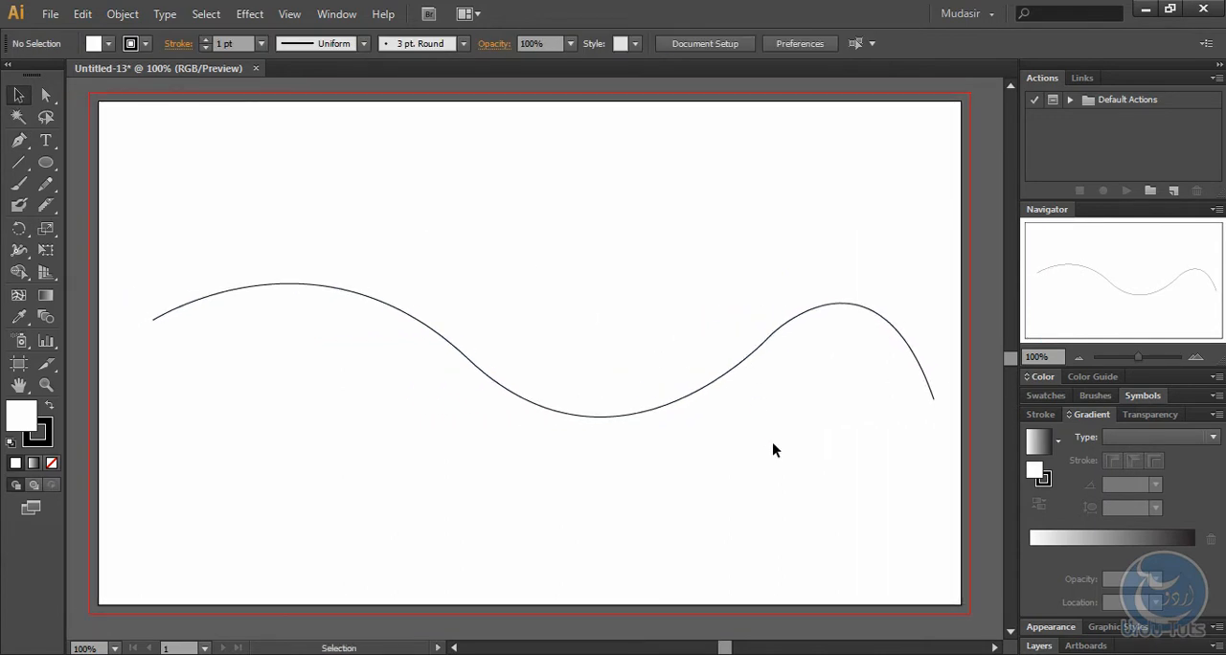
pyautogui.moveTo(775, 445); pyautogui.dragTo(571, 296)
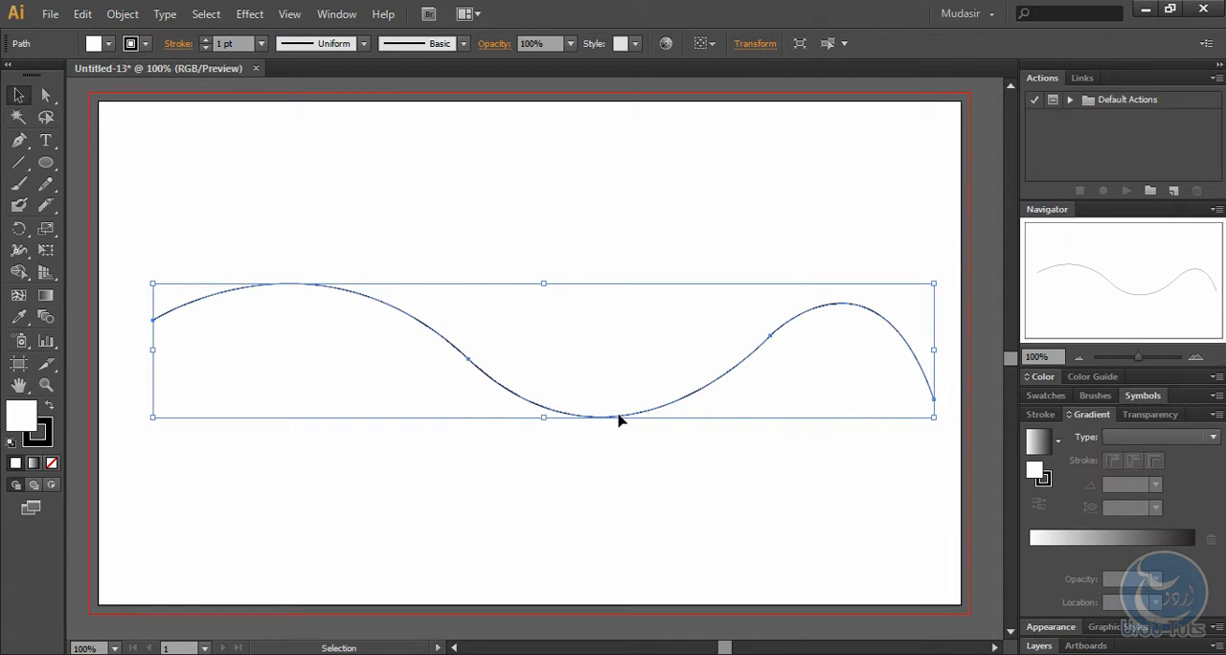
pyautogui.click(447, 163)
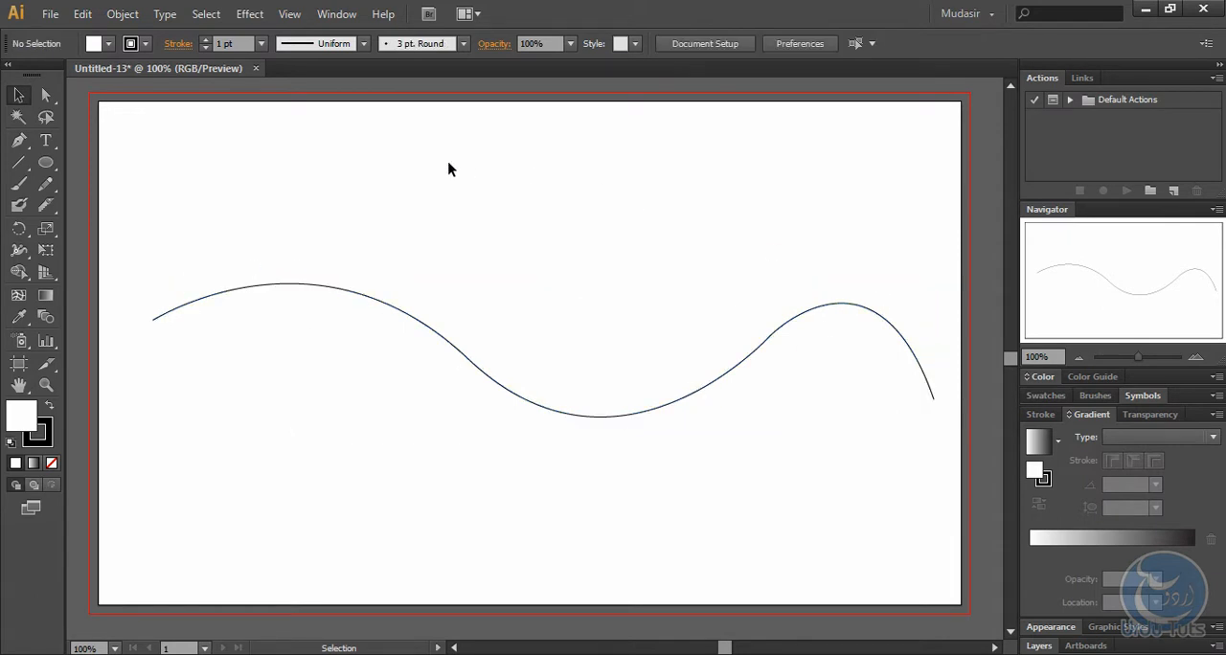
pyautogui.click(219, 292)
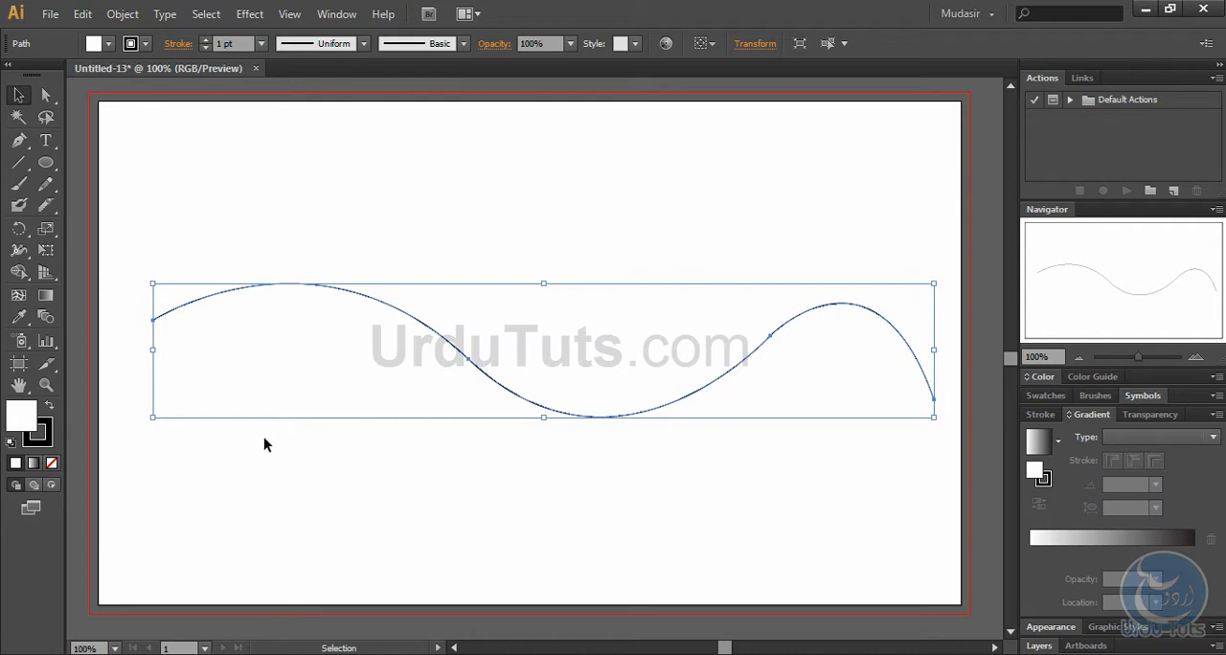
# Step: Resize the wavy path by its bounding box, stretching it to nearly the artboard's height, narrowing it slightly, and flattening it again before deselecting
pyautogui.moveTo(152, 417); pyautogui.dragTo(187, 433)
pyautogui.moveTo(558, 432); pyautogui.dragTo(552, 566)
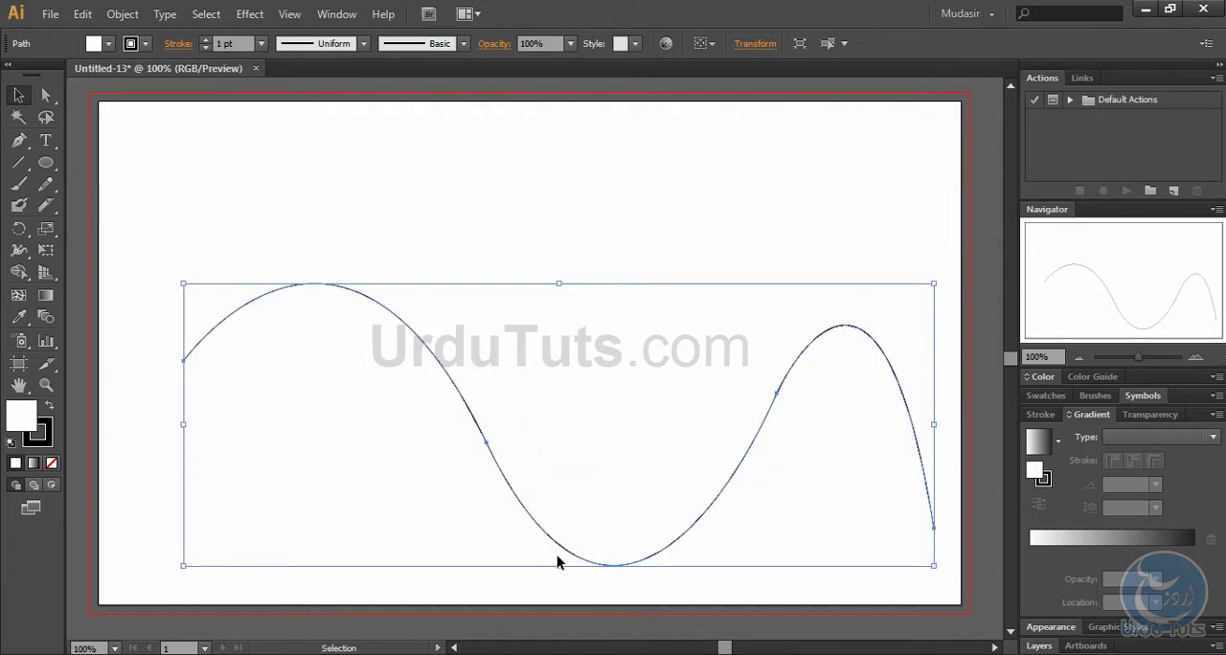
pyautogui.moveTo(559, 283); pyautogui.dragTo(566, 116)
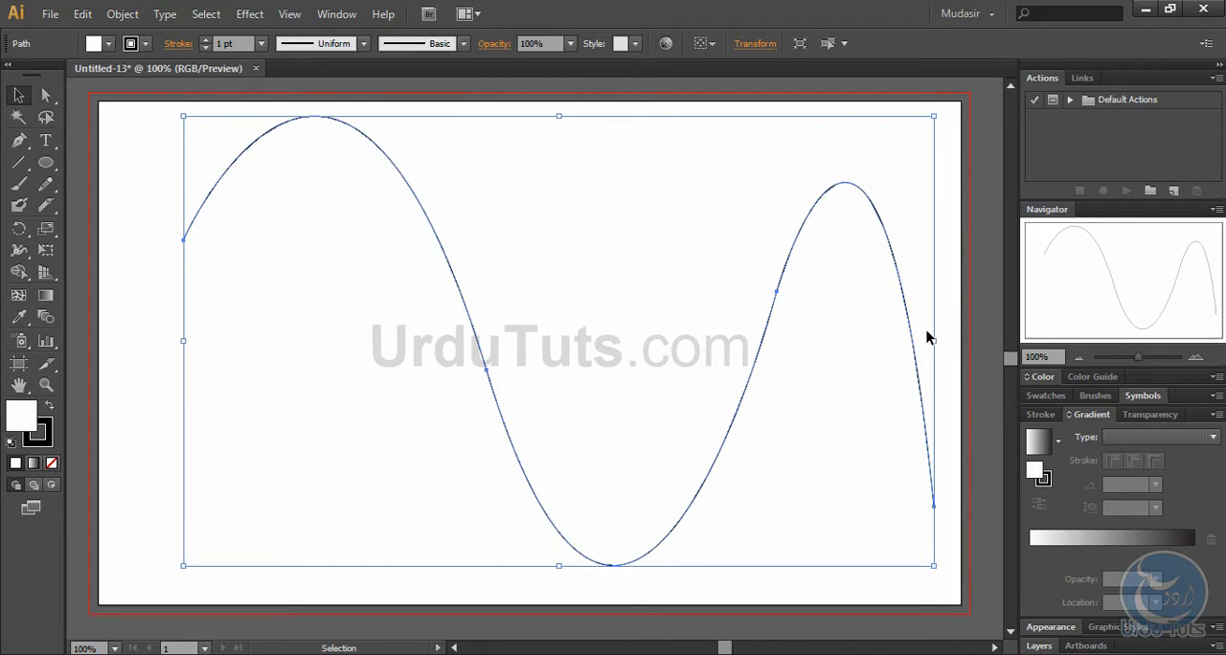
pyautogui.moveTo(936, 342); pyautogui.dragTo(885, 341)
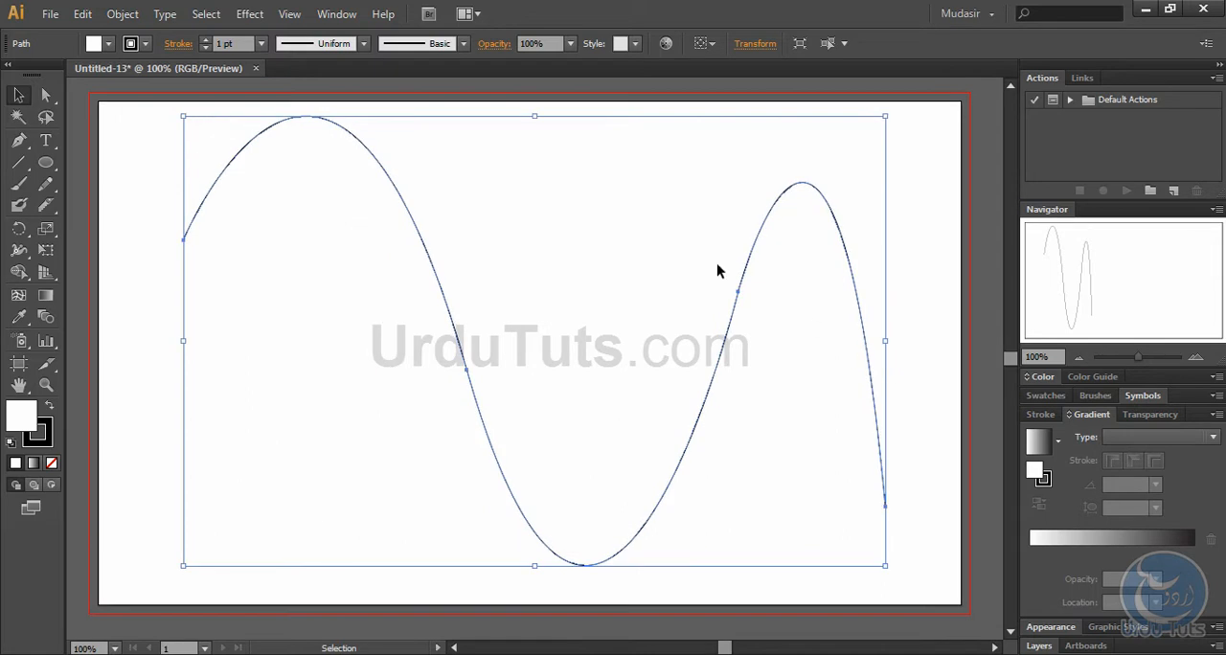
pyautogui.moveTo(534, 116); pyautogui.dragTo(525, 392)
pyautogui.click(564, 345)
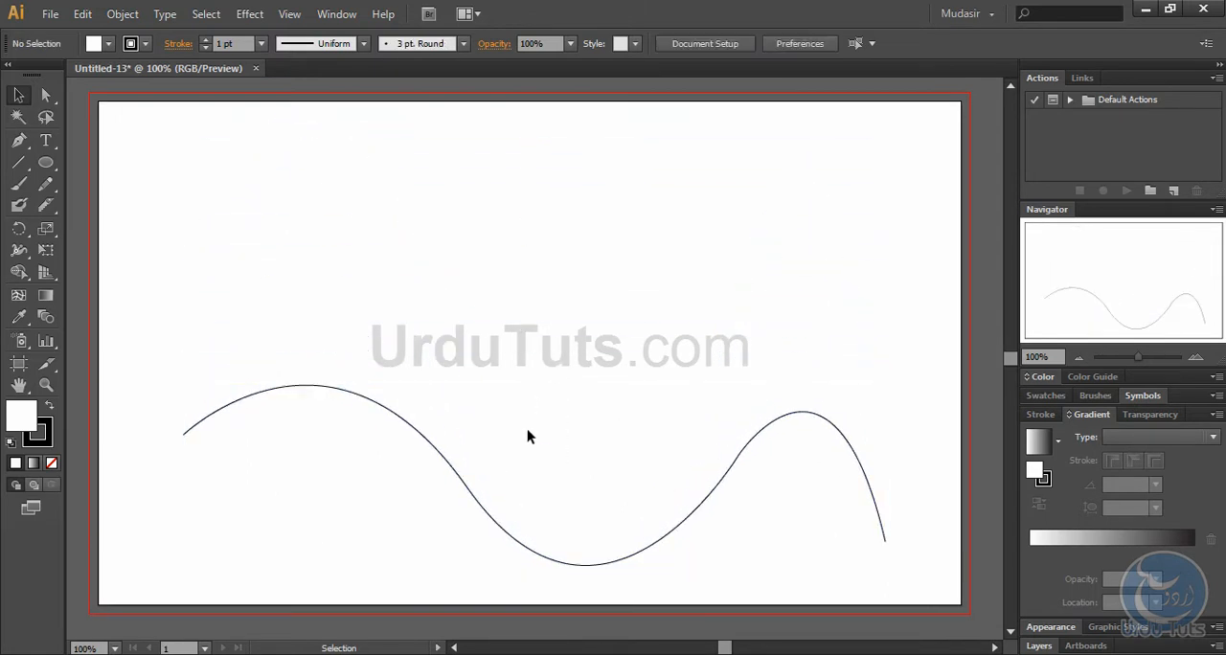
# Step: Move the path up to the artboard's middle and rotate it upside down, then back upright with a slight clockwise tilt
pyautogui.click(467, 490)
pyautogui.moveTo(466, 485); pyautogui.dragTo(471, 332)
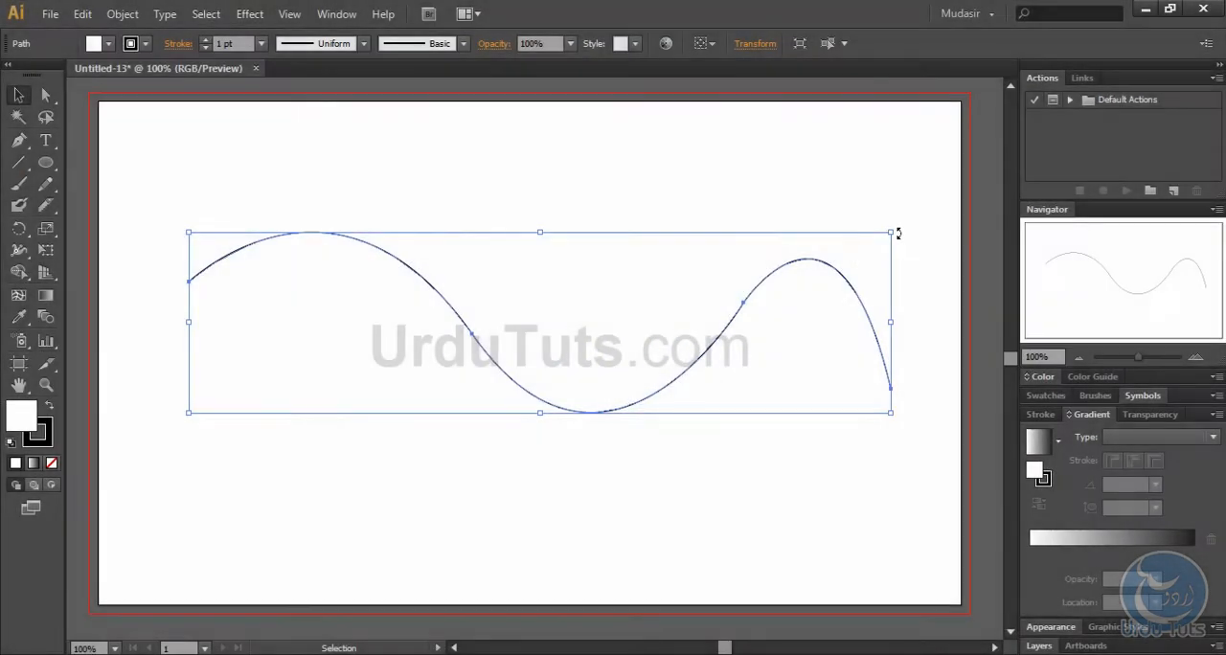
pyautogui.moveTo(898, 233); pyautogui.dragTo(290, 624)
pyautogui.scroll(-4, 630, 323)
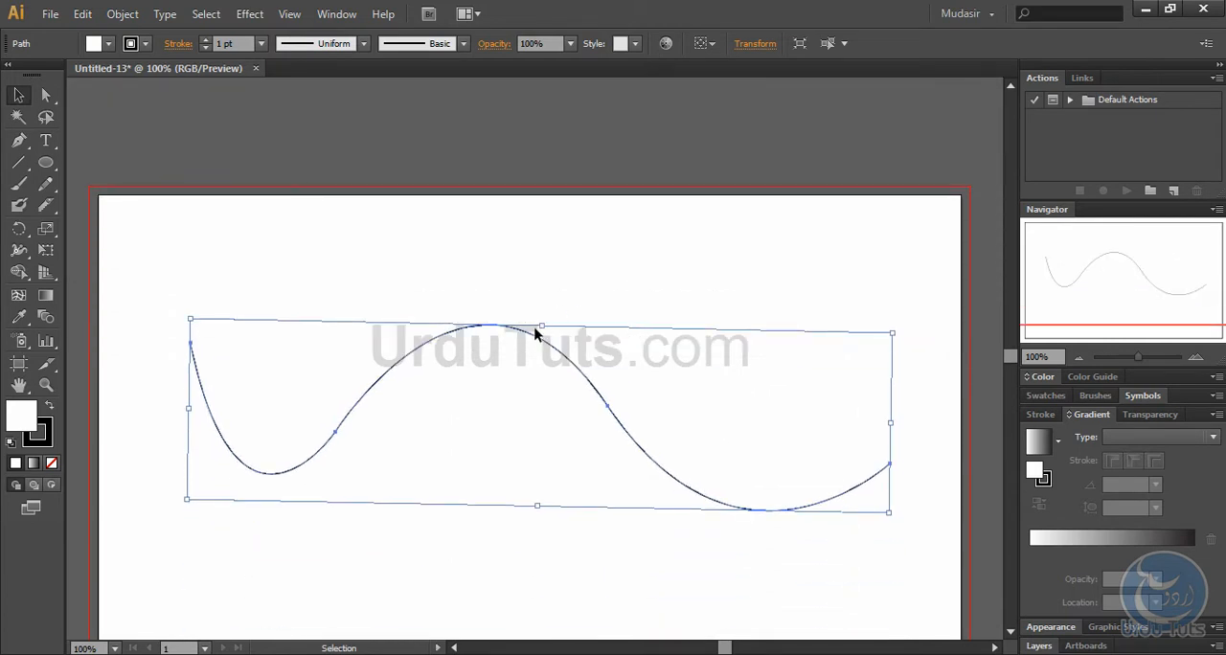
pyautogui.moveTo(540, 318)
pyautogui.mouseDown()
pyautogui.moveTo(592, 385)
pyautogui.moveTo(531, 490)
pyautogui.moveTo(488, 455)
pyautogui.moveTo(517, 484)
pyautogui.moveTo(561, 485)
pyautogui.moveTo(627, 452)
pyautogui.moveTo(618, 358)
pyautogui.moveTo(546, 300)
pyautogui.mouseUp()
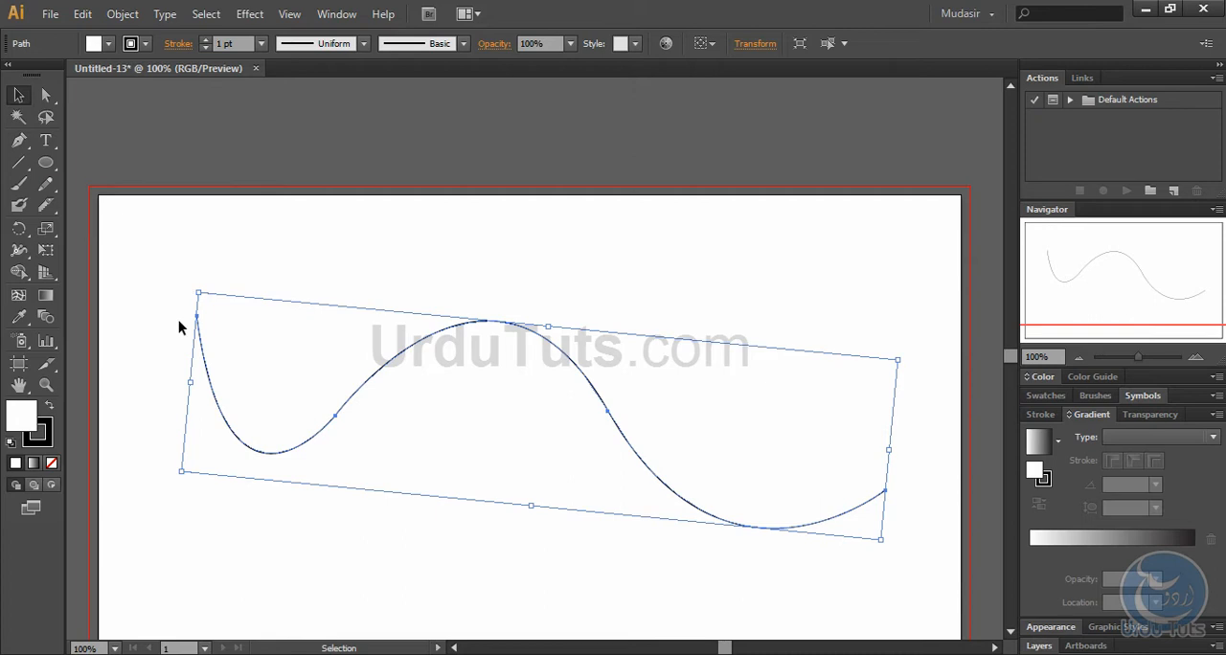
pyautogui.moveTo(186, 382); pyautogui.dragTo(720, 427)
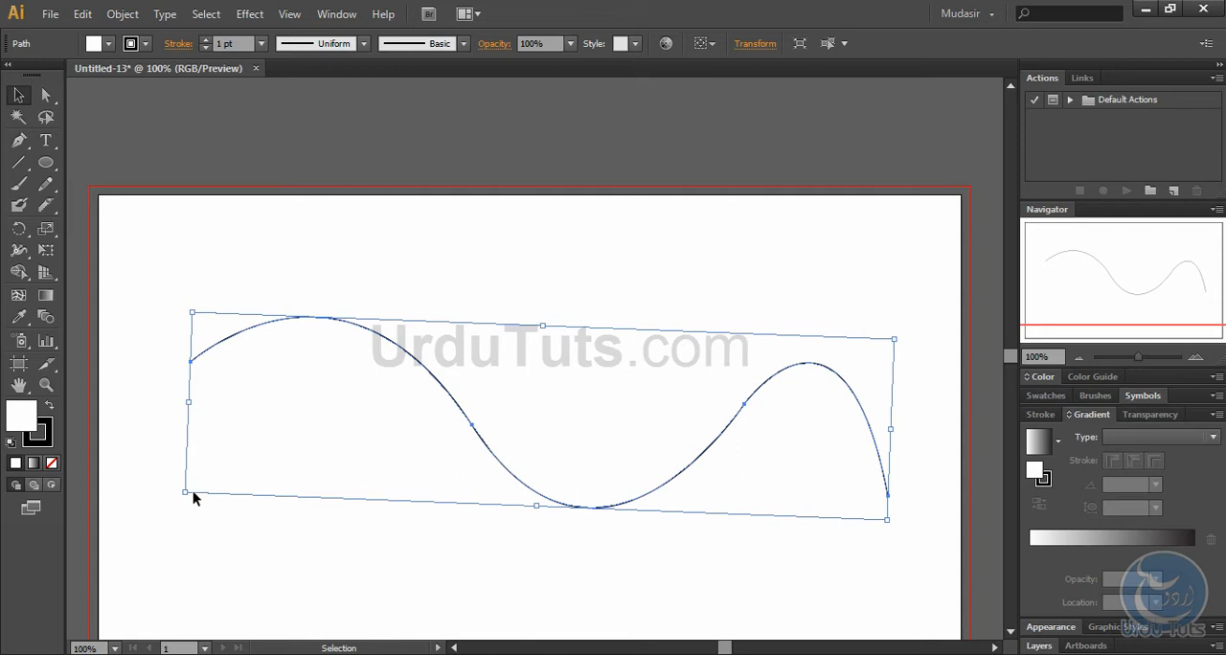
pyautogui.moveTo(181, 497); pyautogui.dragTo(348, 457)
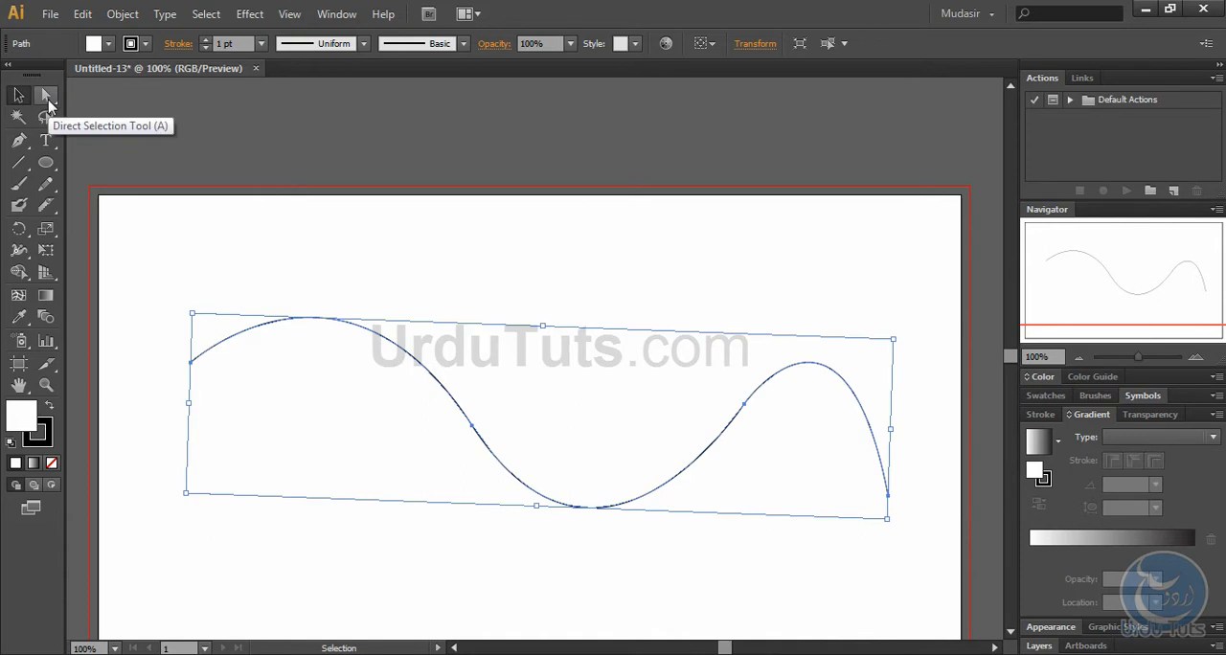
# Step: Undo the path's rotations, move and bounding-box resizes back to its small, flattened version
pyautogui.click(232, 245)
pyautogui.hotkey('ctrl', 'z')
pyautogui.hotkey('ctrl', 'z')
pyautogui.hotkey('ctrl', 'z')
pyautogui.hotkey('ctrl', 'z')
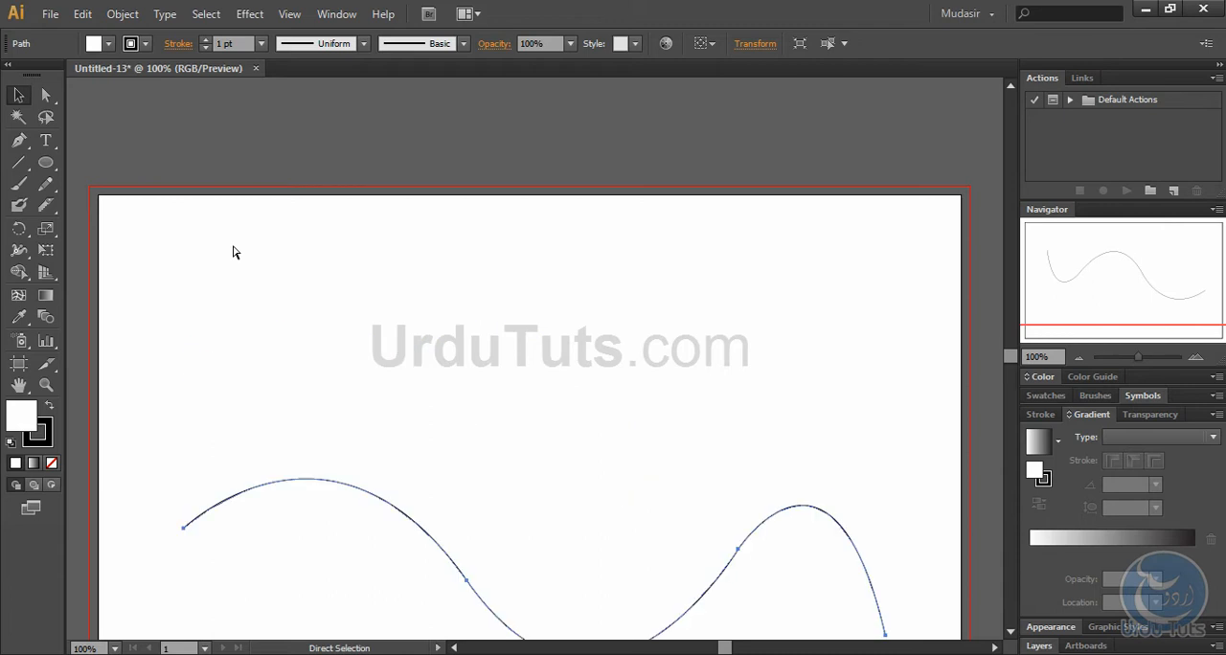
pyautogui.hotkey('ctrl', 'z')
pyautogui.hotkey('ctrl', 'z')
pyautogui.hotkey('ctrl', 'z')
pyautogui.hotkey('ctrl', 'z')
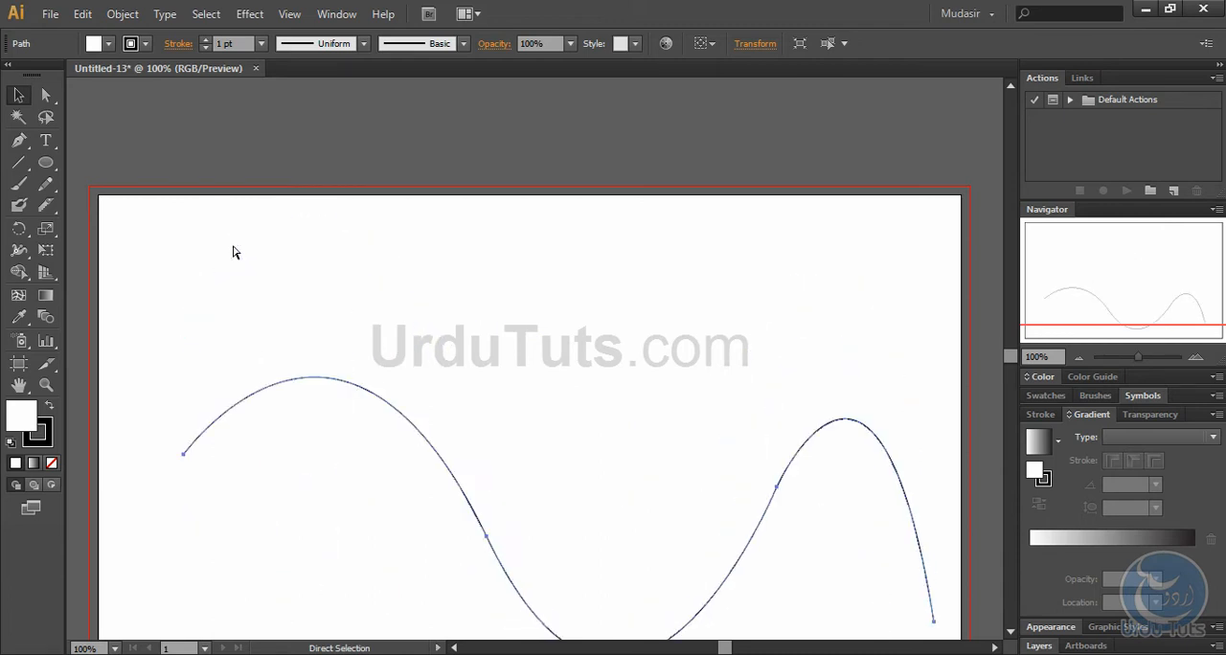
pyautogui.hotkey('ctrl', 'z')
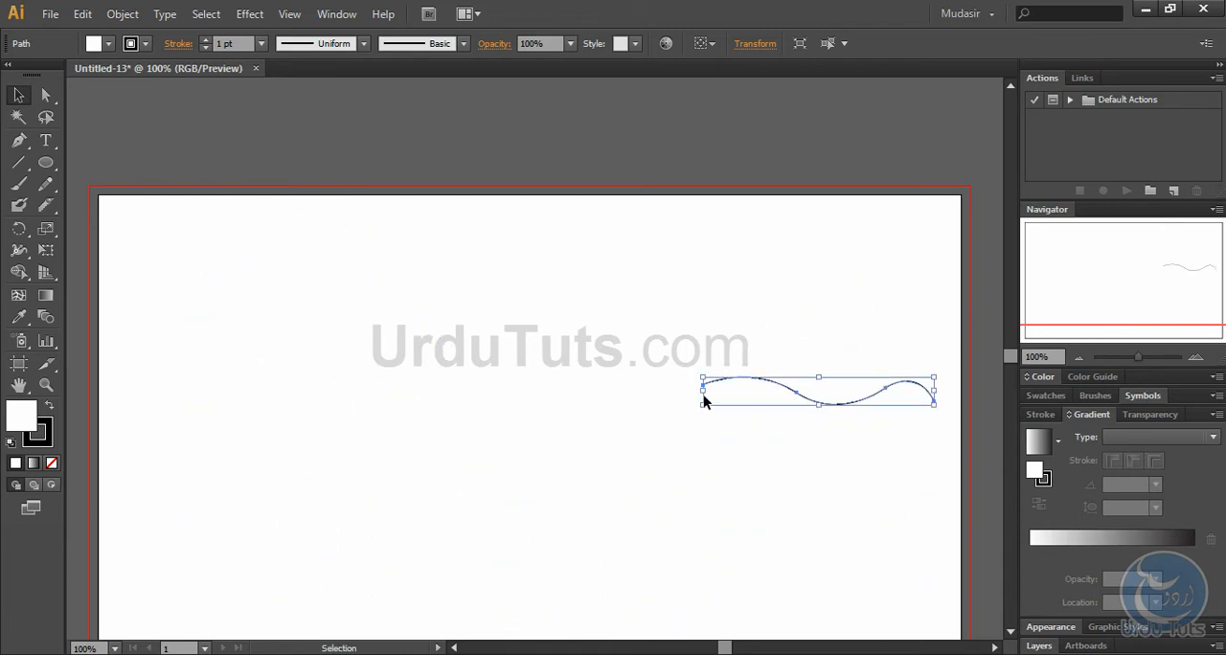
# Step: Stretch the small path wider across most of the artboard and make it taller, then shift it slightly up and left
pyautogui.moveTo(702, 393); pyautogui.dragTo(179, 391)
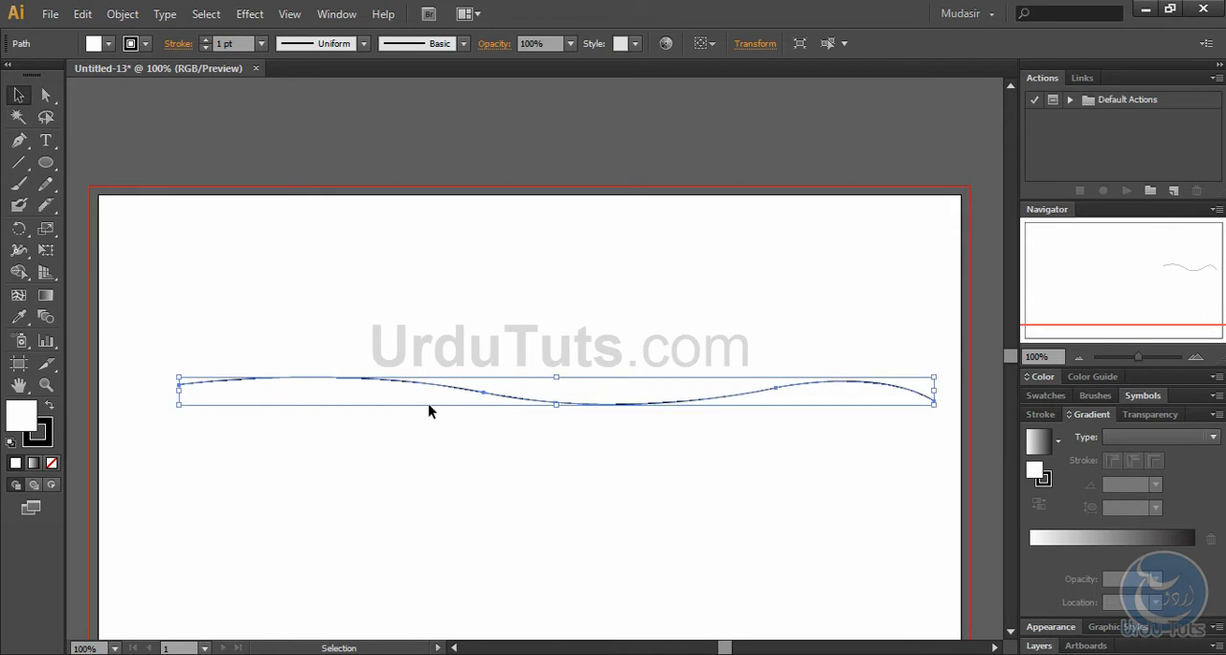
pyautogui.moveTo(554, 404); pyautogui.dragTo(554, 554)
pyautogui.click(522, 343)
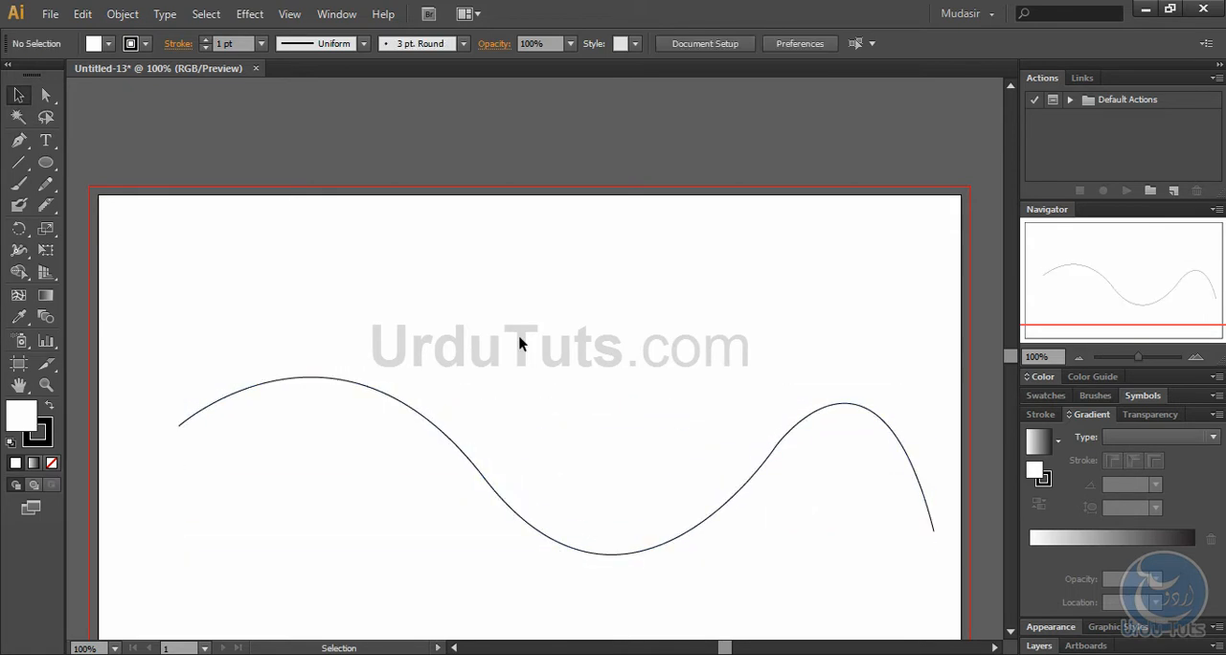
pyautogui.hotkey('ctrl', '0')
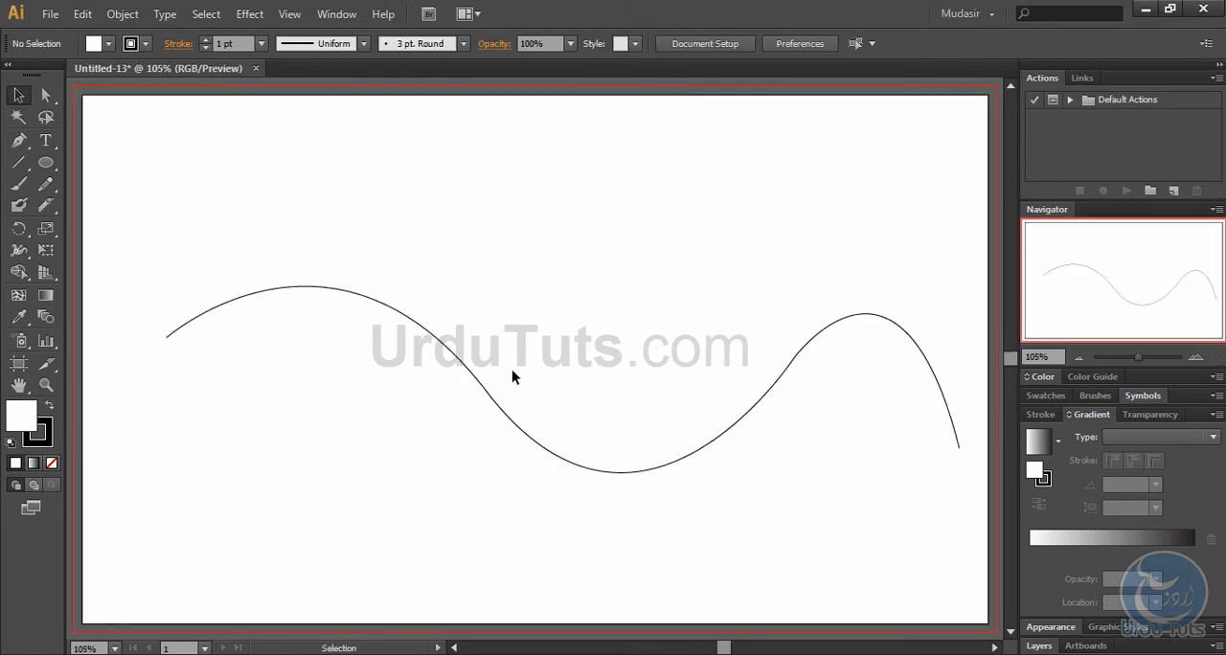
pyautogui.moveTo(492, 399); pyautogui.dragTo(481, 384)
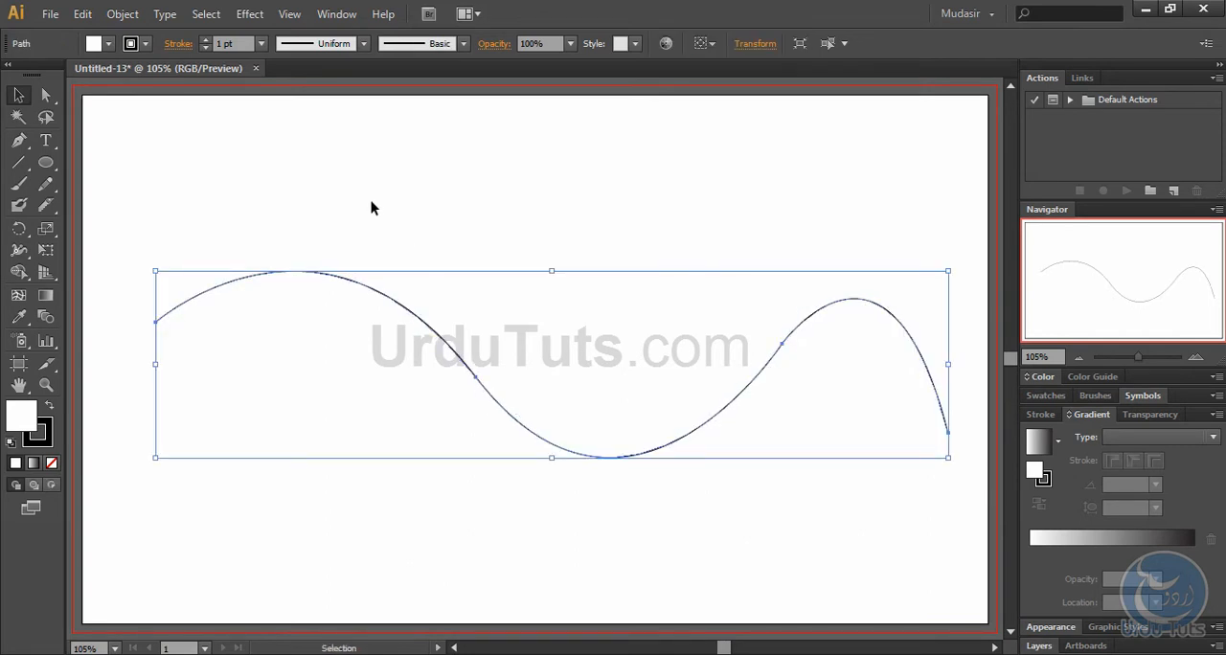
# Step: Deselect the path and select its rising segment between the second and third anchor points with the Direct Selection tool
pyautogui.click(44, 95)
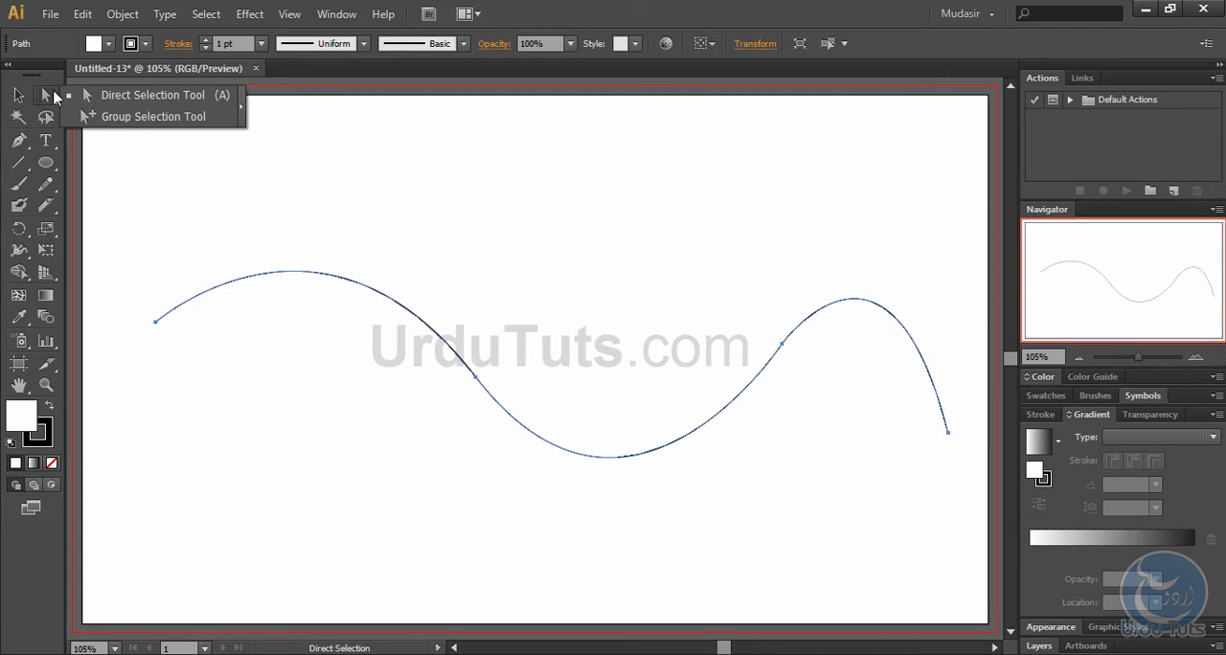
pyautogui.click(105, 96)
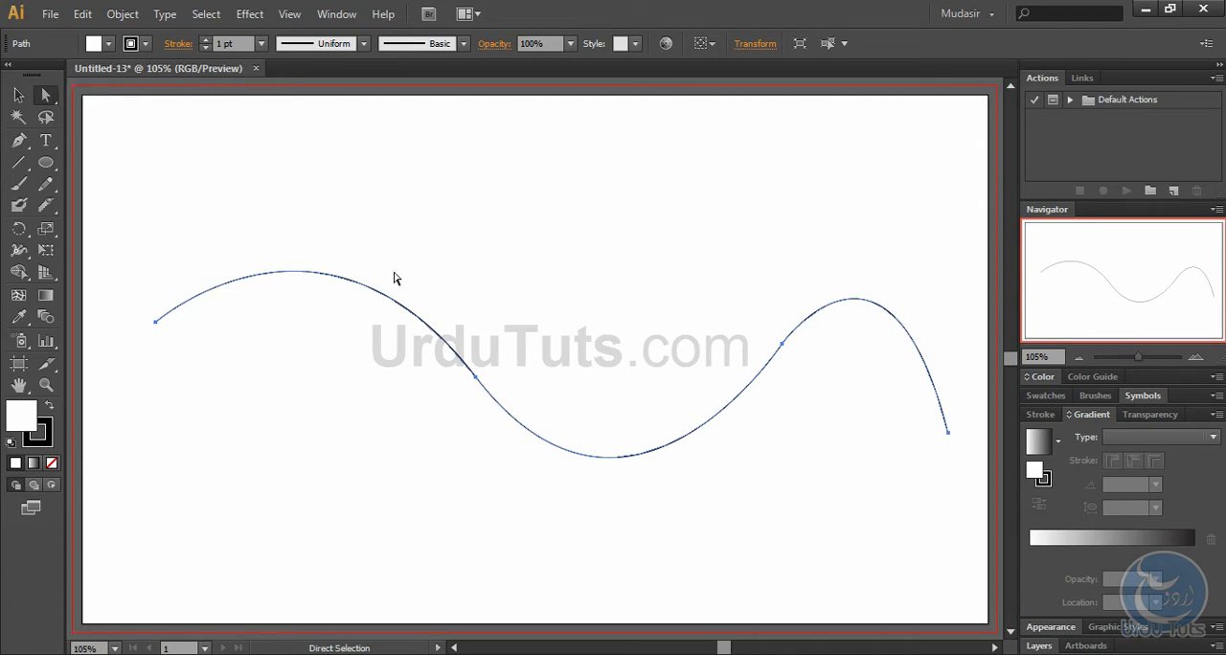
pyautogui.click(302, 412)
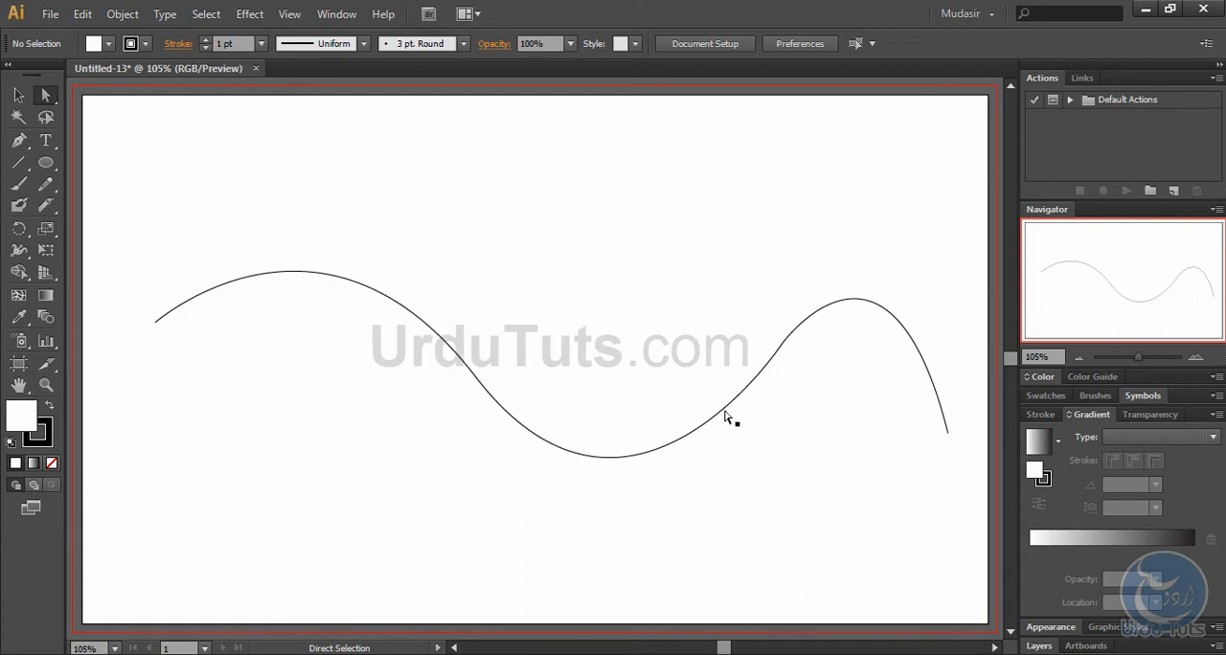
pyautogui.hotkey('ctrl', '+')
pyautogui.hotkey('ctrl', '+')
pyautogui.hotkey('ctrl', '+')
pyautogui.hotkey('ctrl', '+')
pyautogui.hotkey('ctrl', '+')
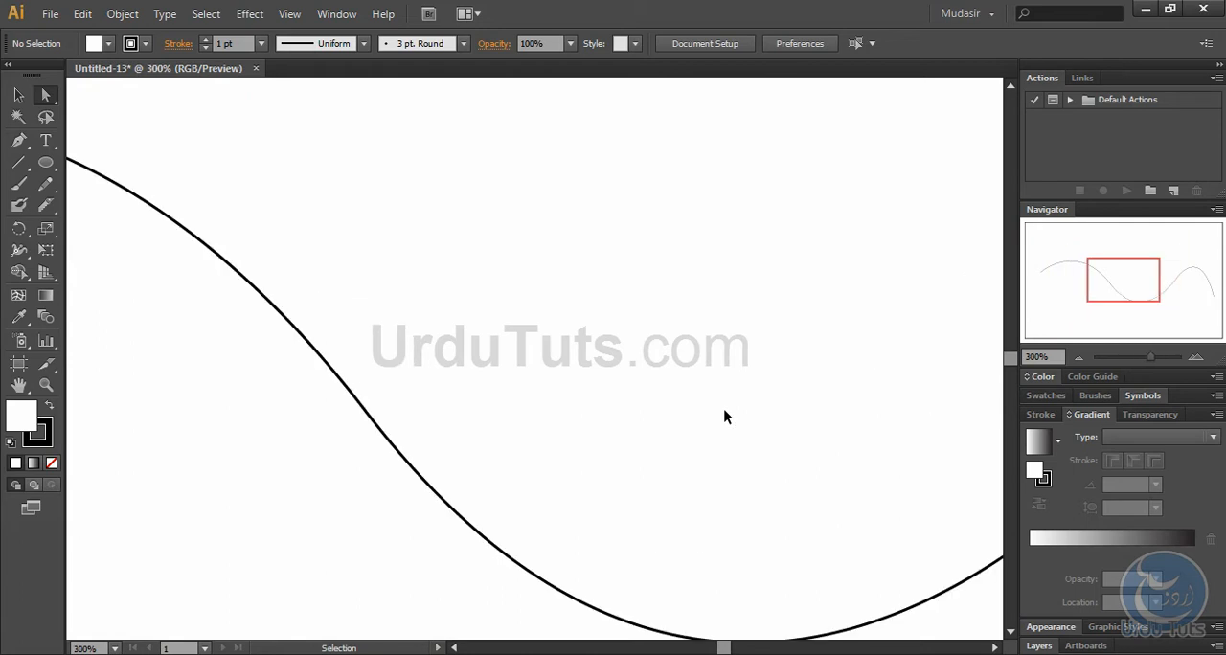
pyautogui.moveTo(822, 449); pyautogui.dragTo(227, 242)
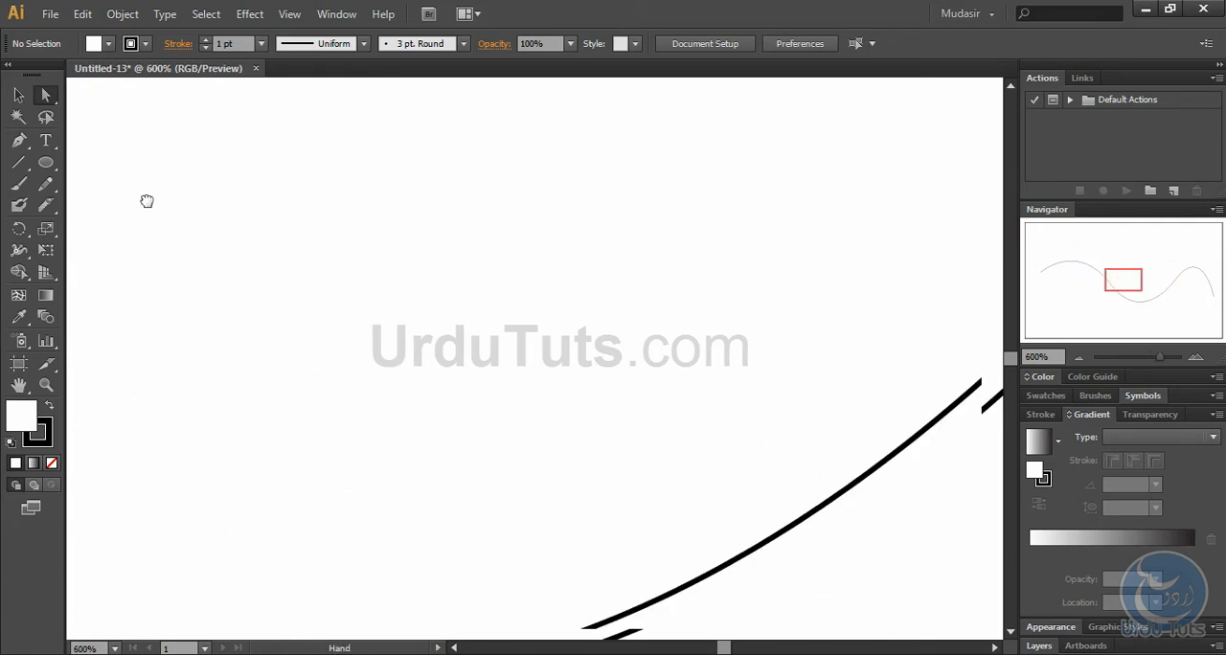
pyautogui.click(801, 475)
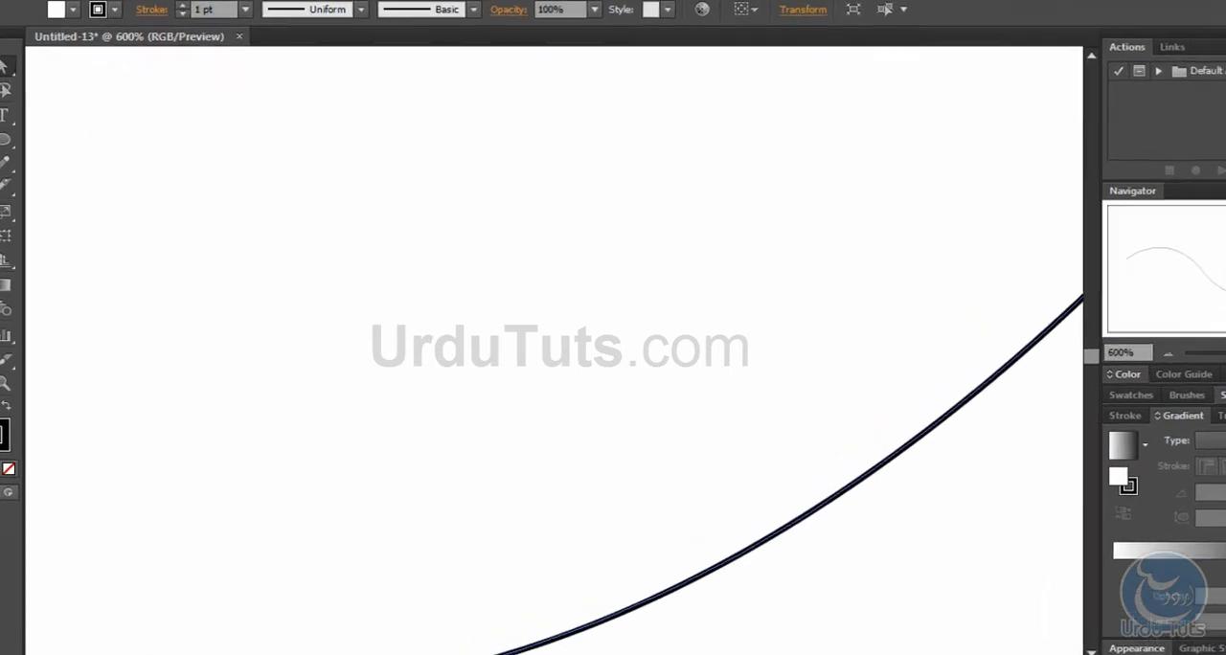
pyautogui.moveTo(1057, 233); pyautogui.dragTo(5, 397)
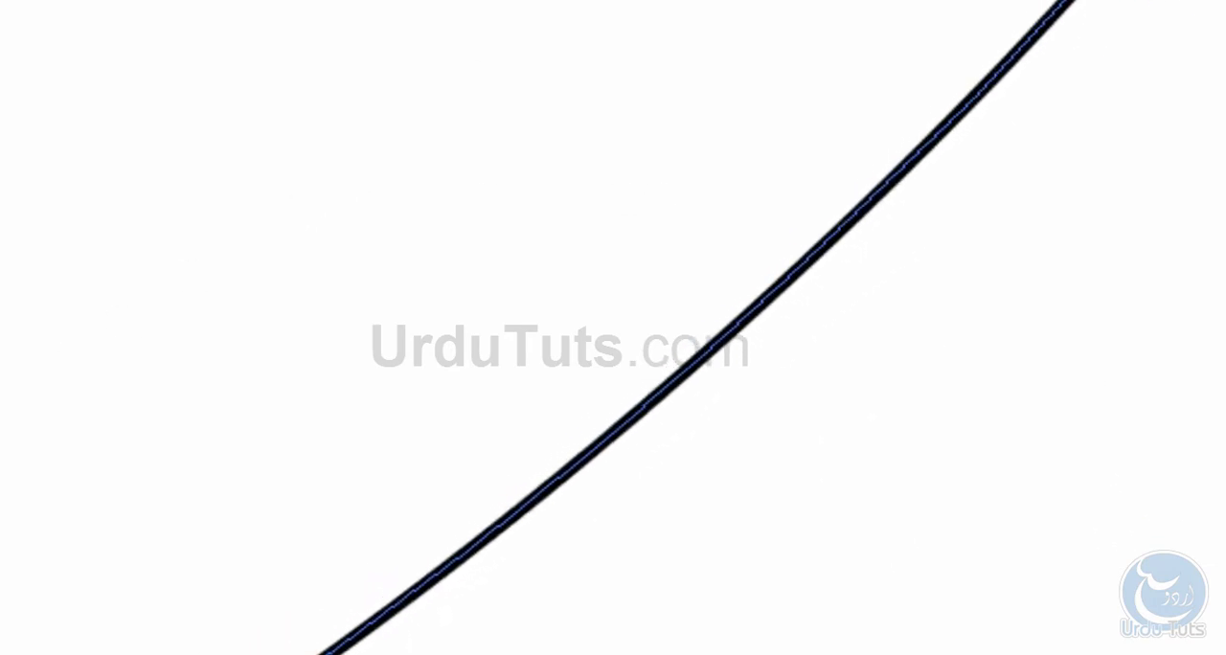